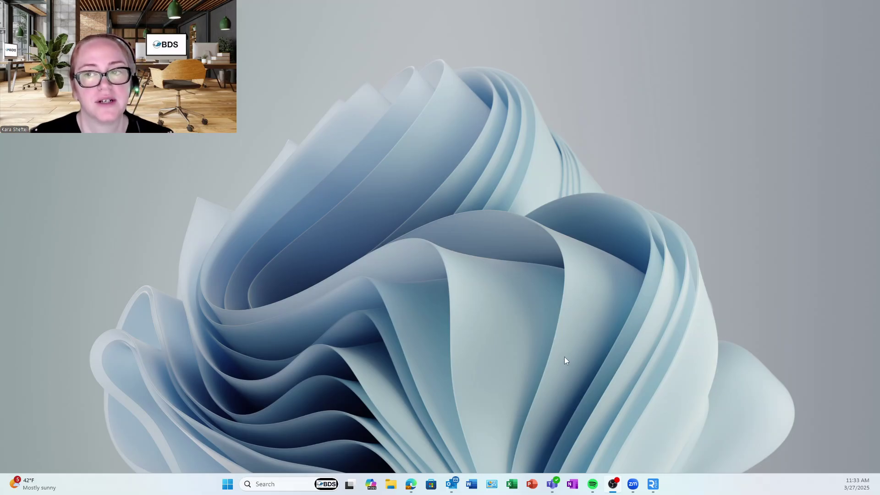
Go from Control Panel's View devices and printers link to Settings' Bluetooth & devices page
click(493, 485)
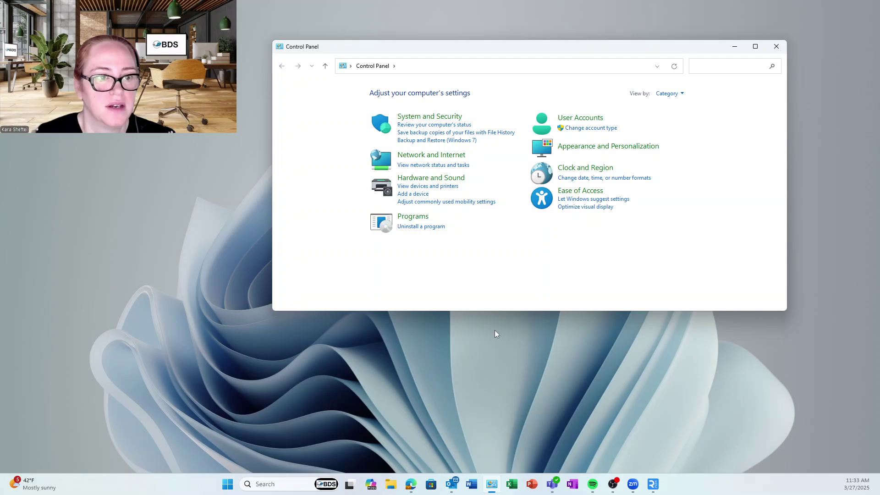
click(422, 188)
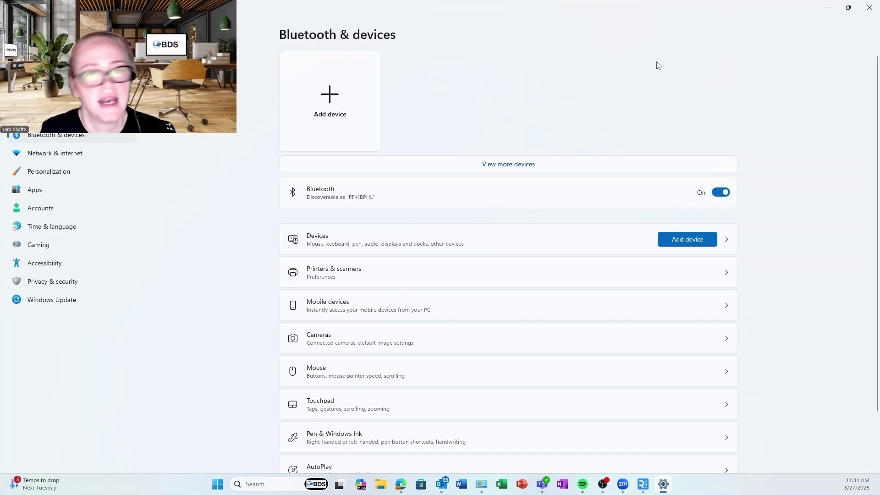
Open Printer properties for Kyocera TASKalfa 4054ci KX under Printers & scanners
click(461, 274)
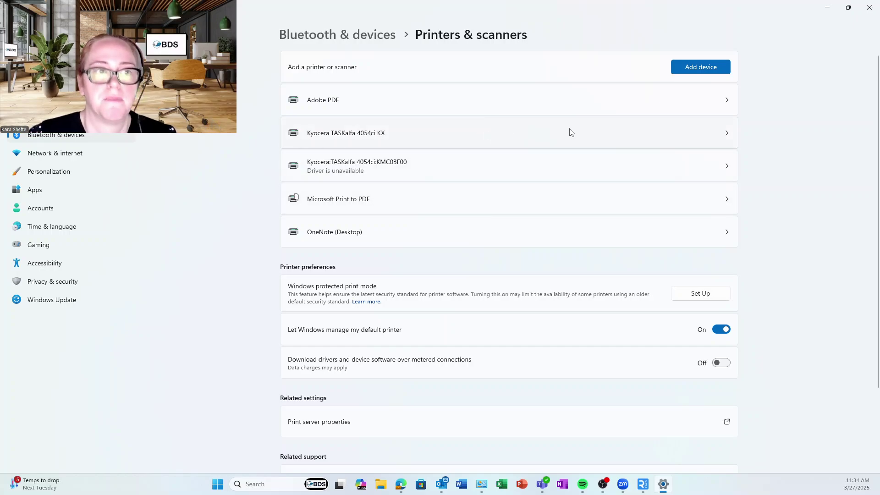
click(657, 134)
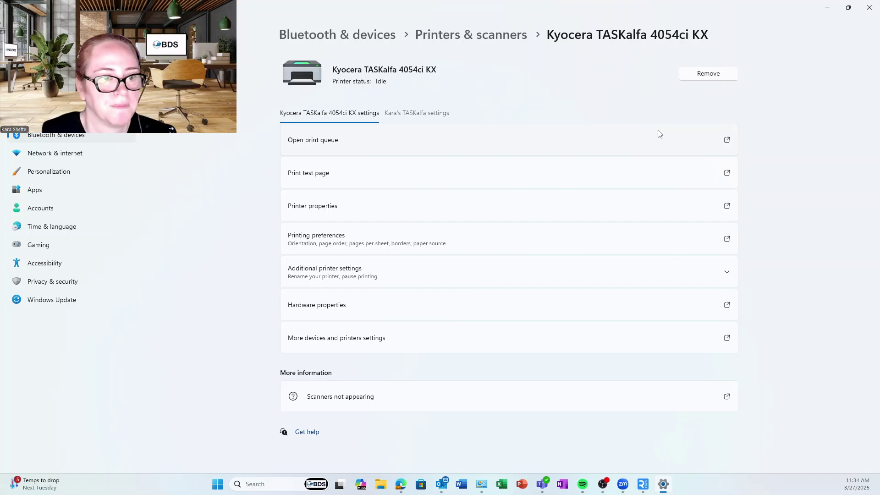
click(395, 213)
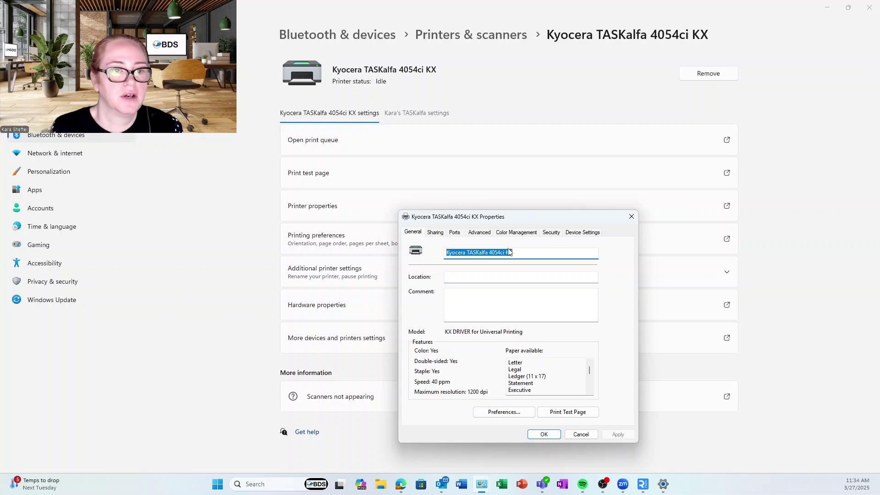
Show the Kyocera's Ports tab, compare the 192.168.0.102 ports, and tick 192.168.0.102_1
click(454, 236)
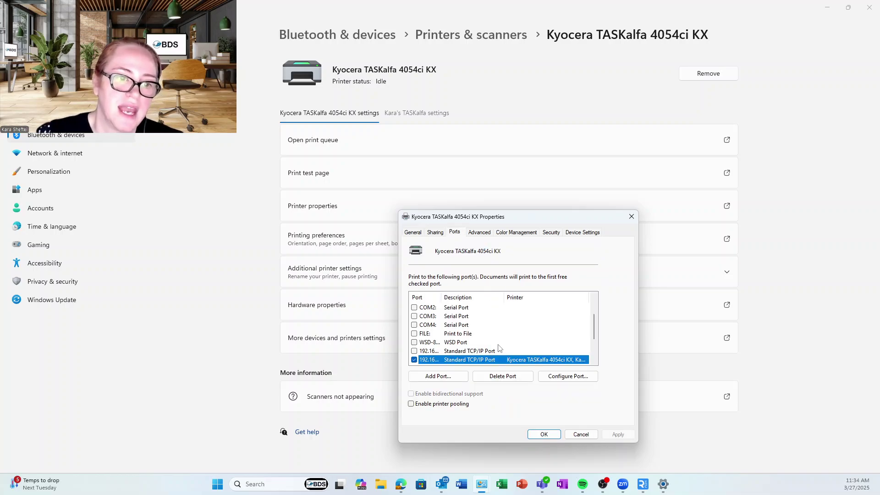
scroll(501, 347, down, 1)
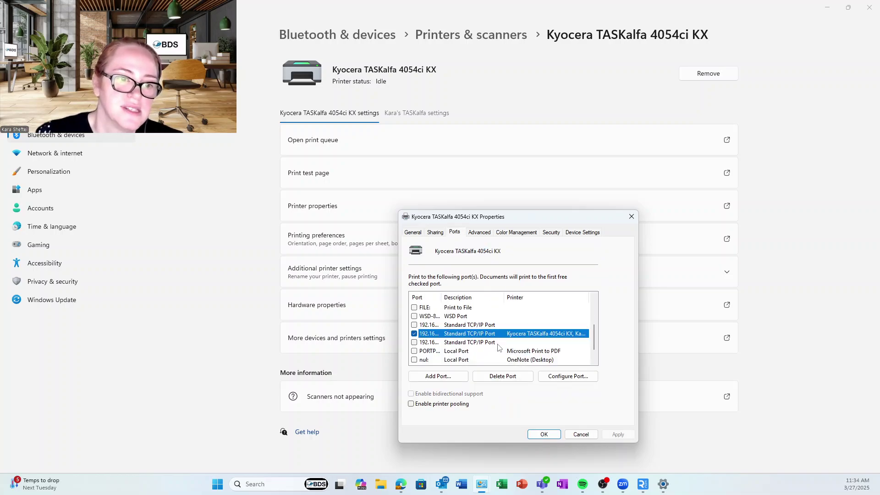
click(435, 342)
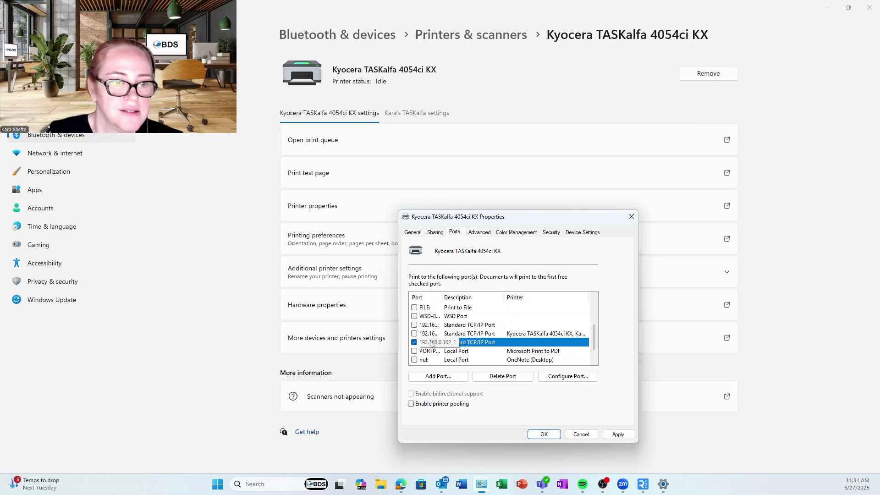
click(432, 326)
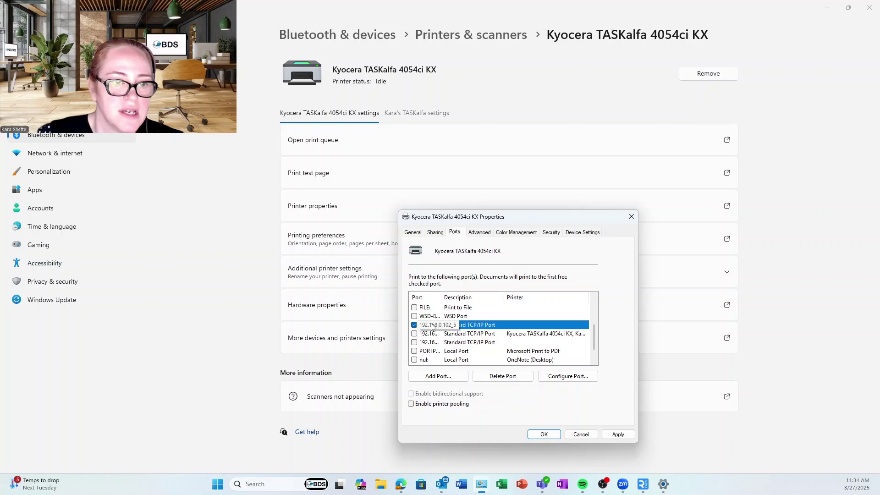
click(435, 342)
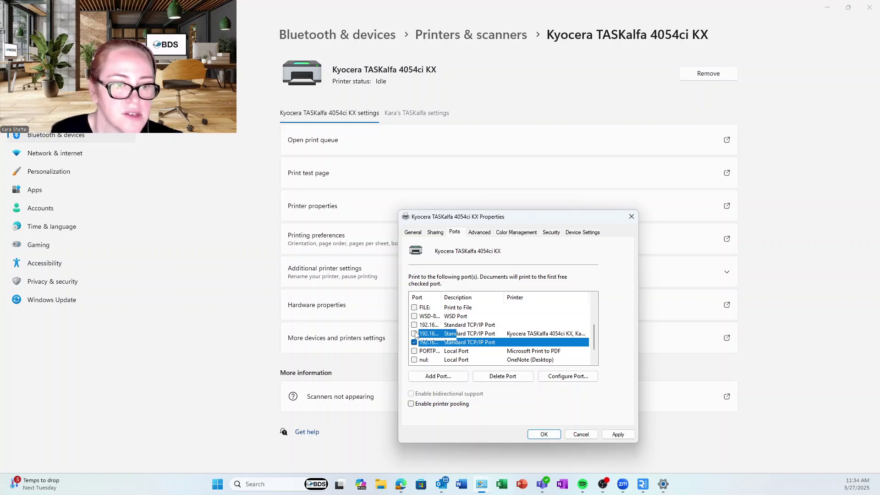
click(434, 333)
drag(441, 297, 467, 298)
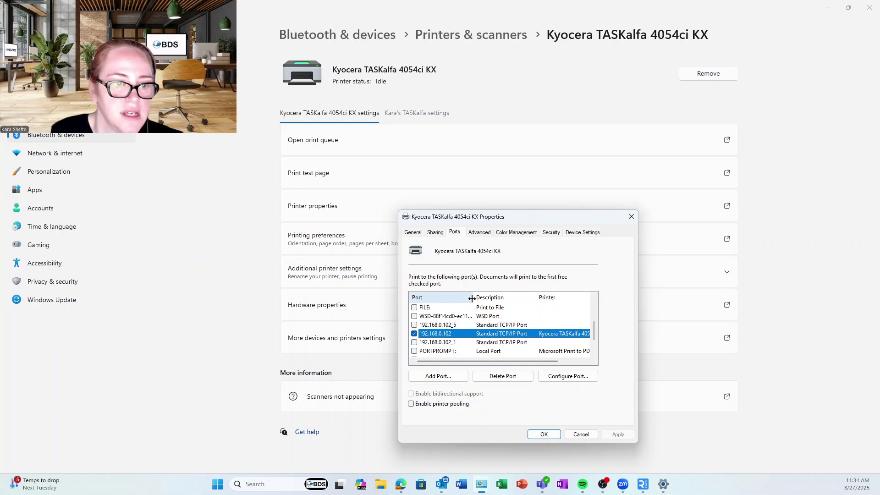
click(413, 343)
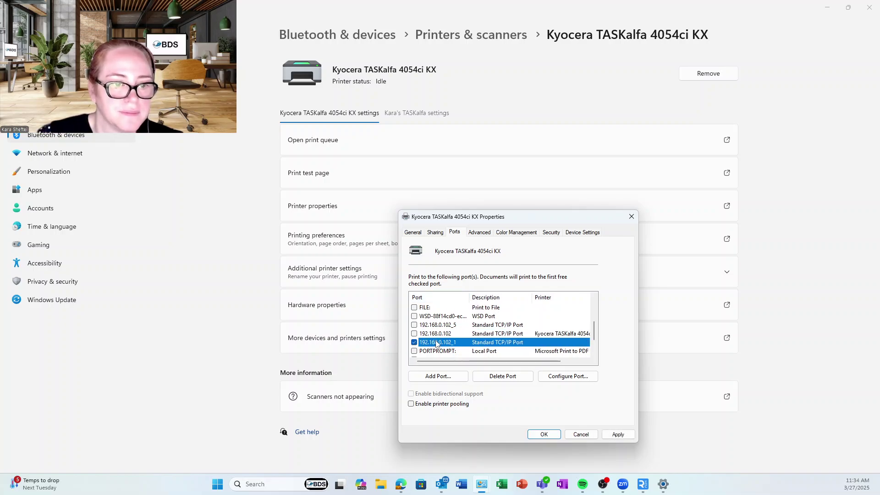
Delete the 192.168.0.102_1 and 192.168.0.102_5 ports, confirming each deletion
click(503, 377)
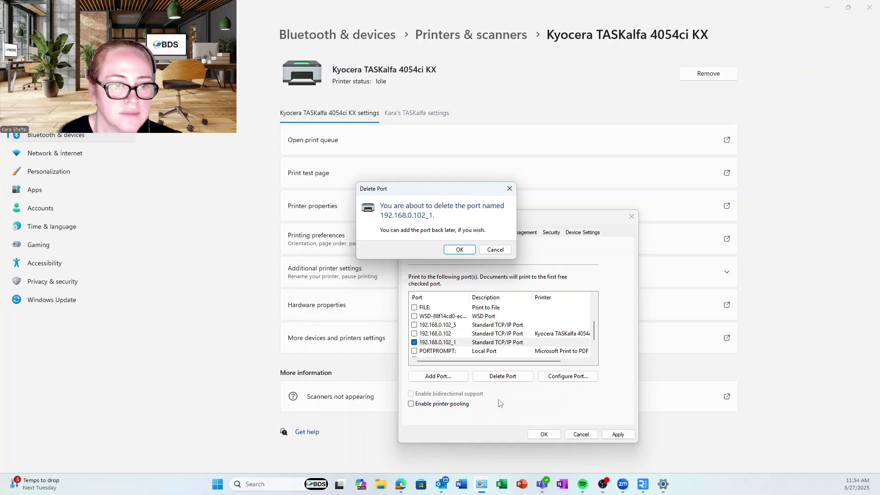
click(470, 254)
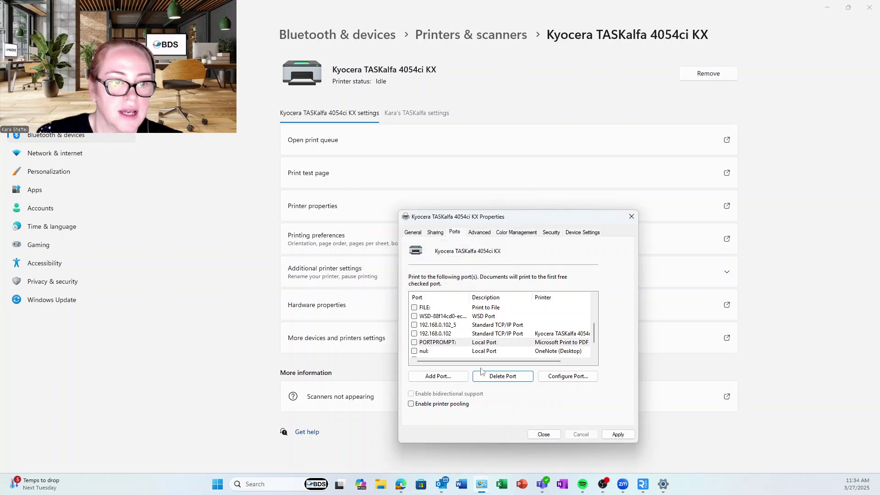
click(415, 325)
click(503, 376)
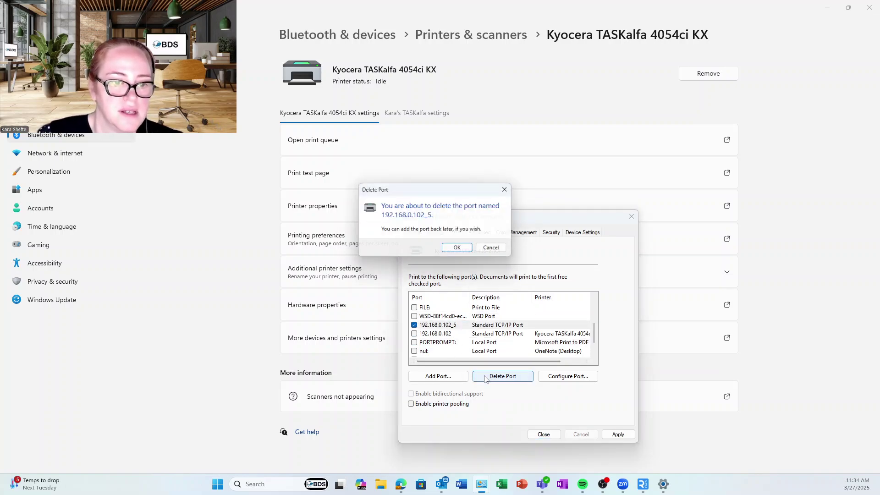
click(460, 250)
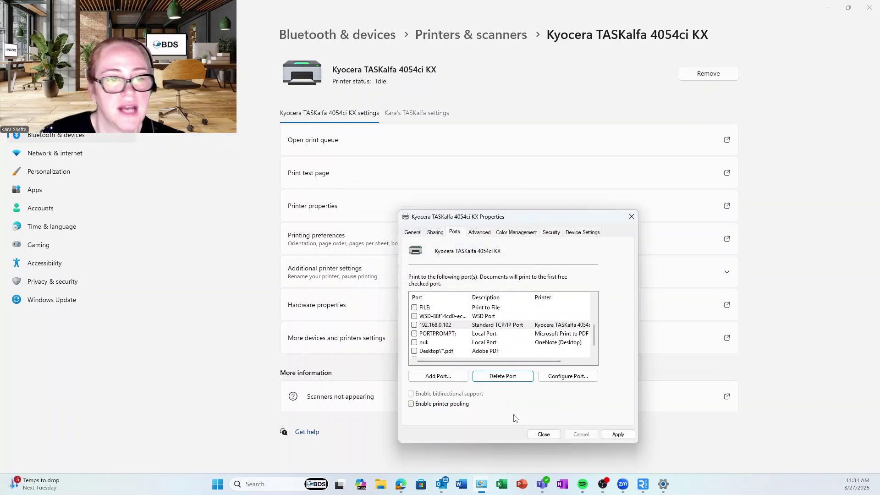
Tick the remaining 192.168.0.102 port and close the Kyocera Properties dialog
click(416, 325)
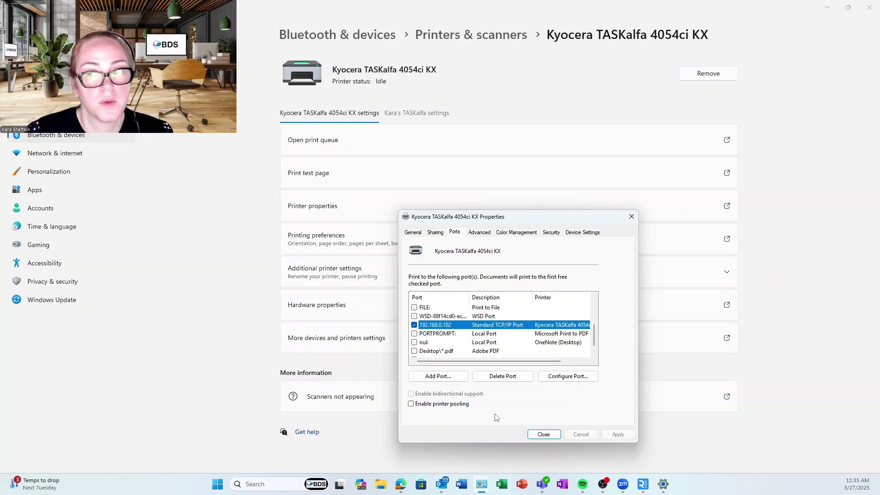
click(543, 435)
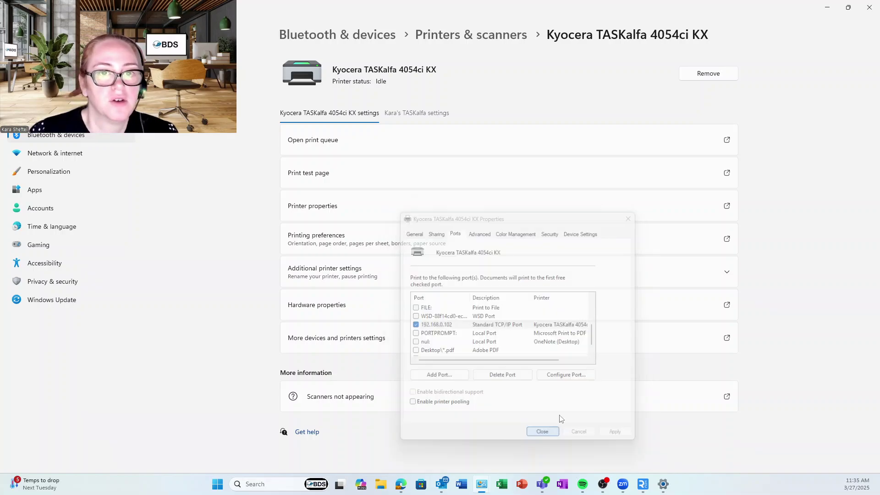
Close the Settings window and then Control Panel
click(872, 9)
click(776, 46)
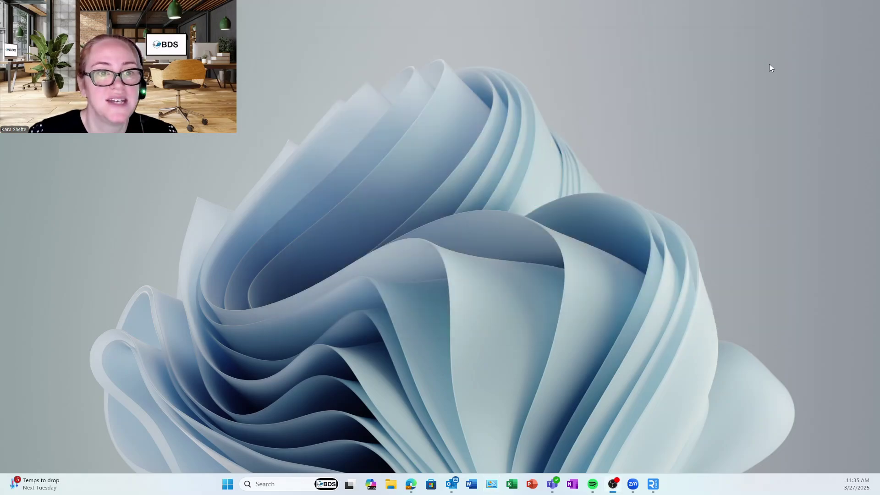